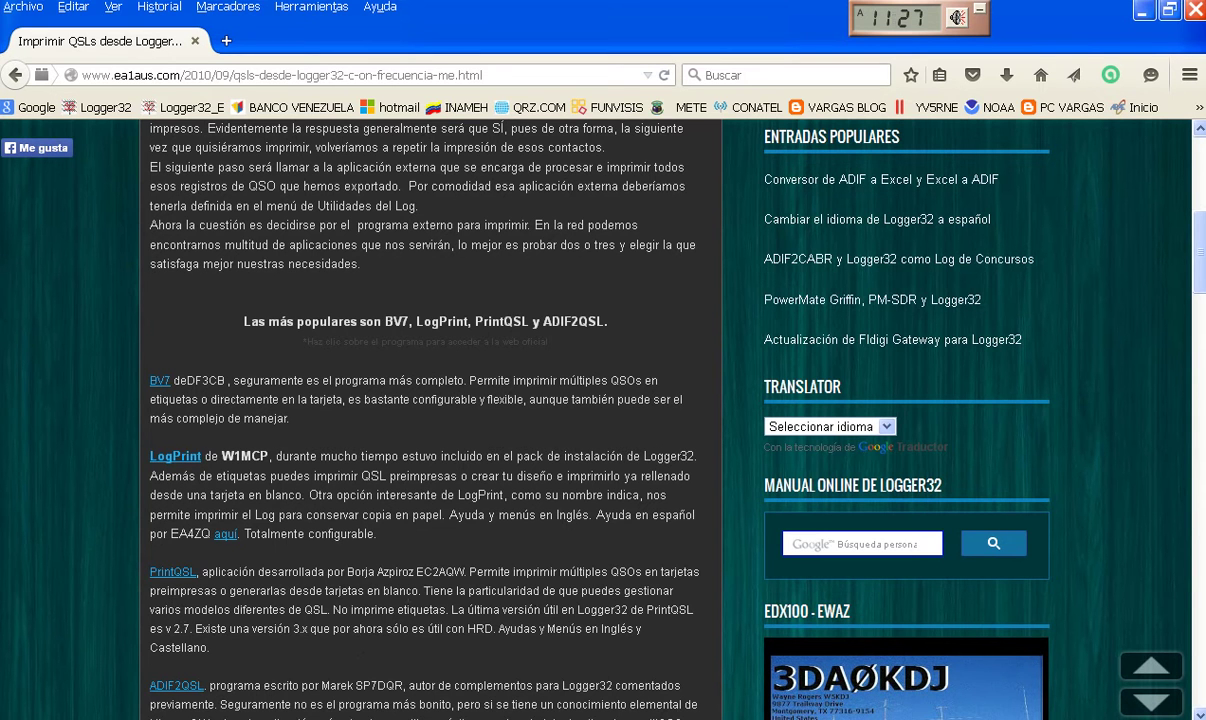
# Step: Read the article on printing QSLs from Logger32, including the descriptions of BV7, LogPrint, PrintQSL and ADIF2QSL
pyautogui.scroll(-5, 430, 400)
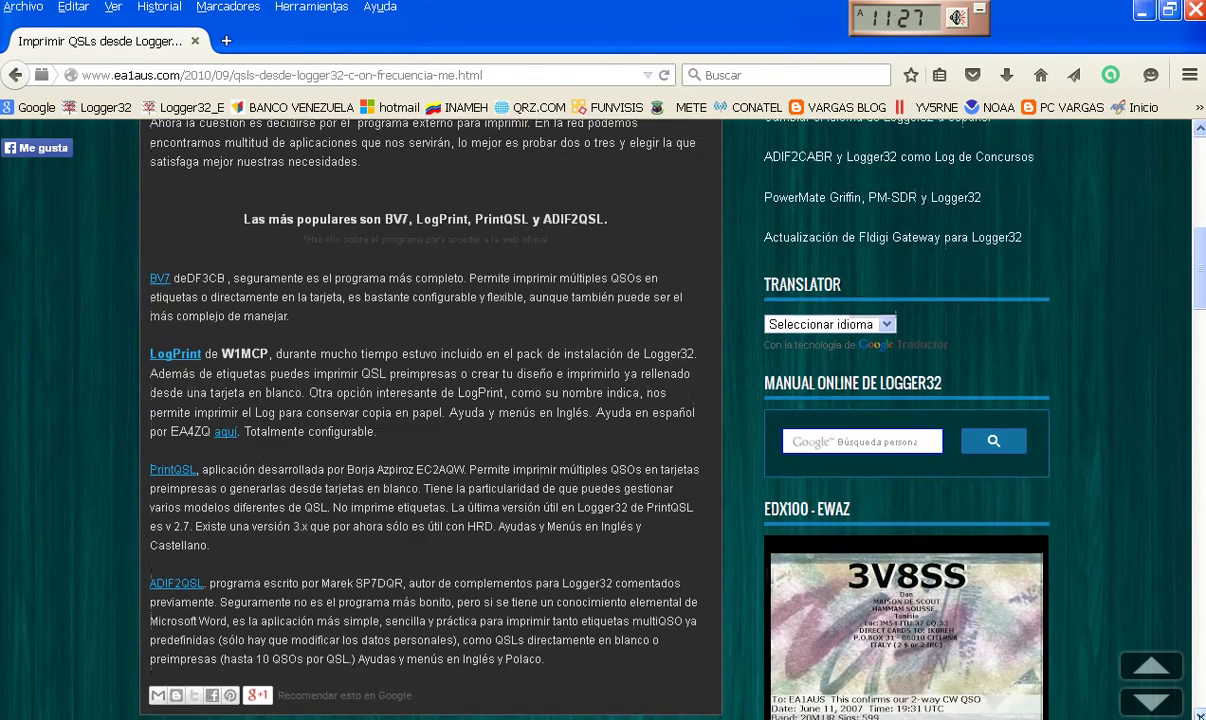
pyautogui.scroll(-3, 430, 400)
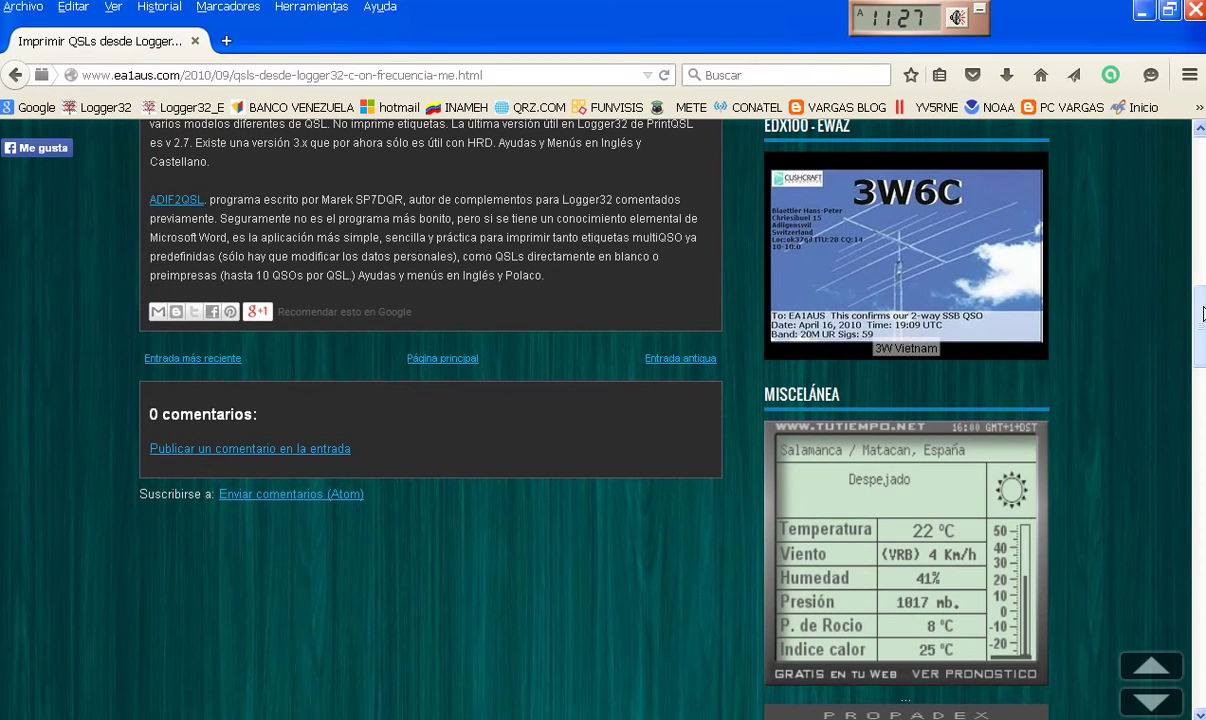
pyautogui.scroll(8, 1190, 260)
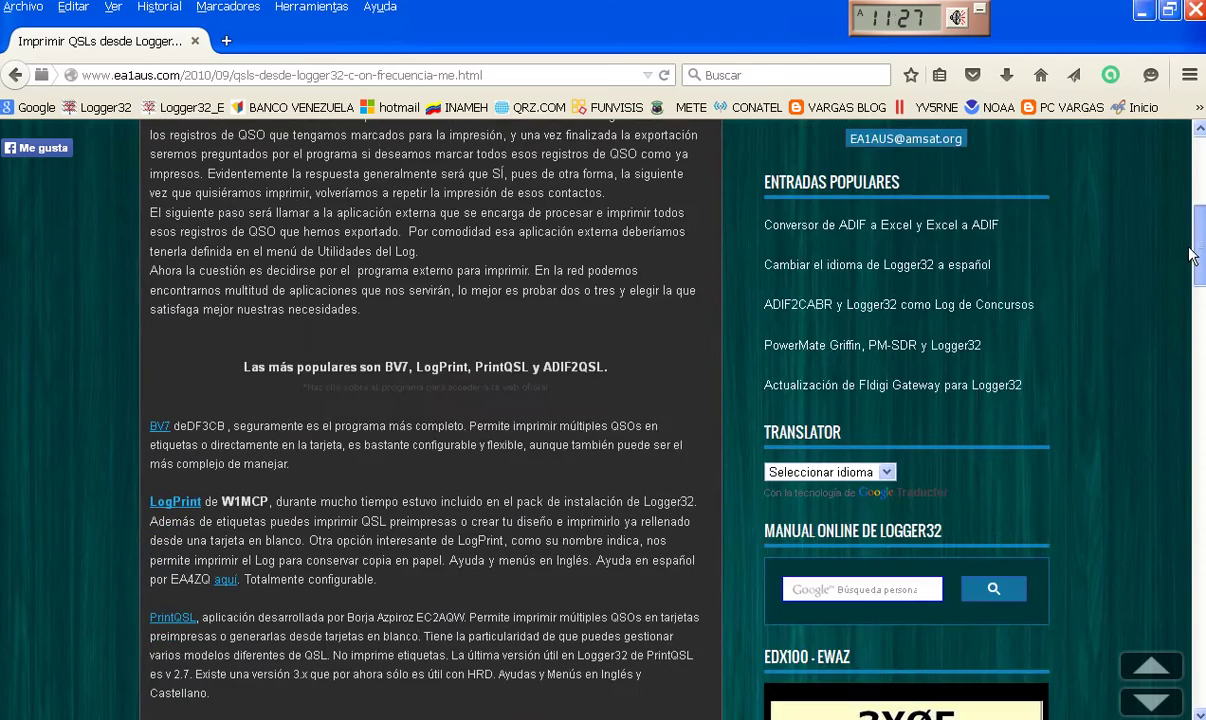
pyautogui.moveTo(1190, 243); pyautogui.dragTo(1190, 203)
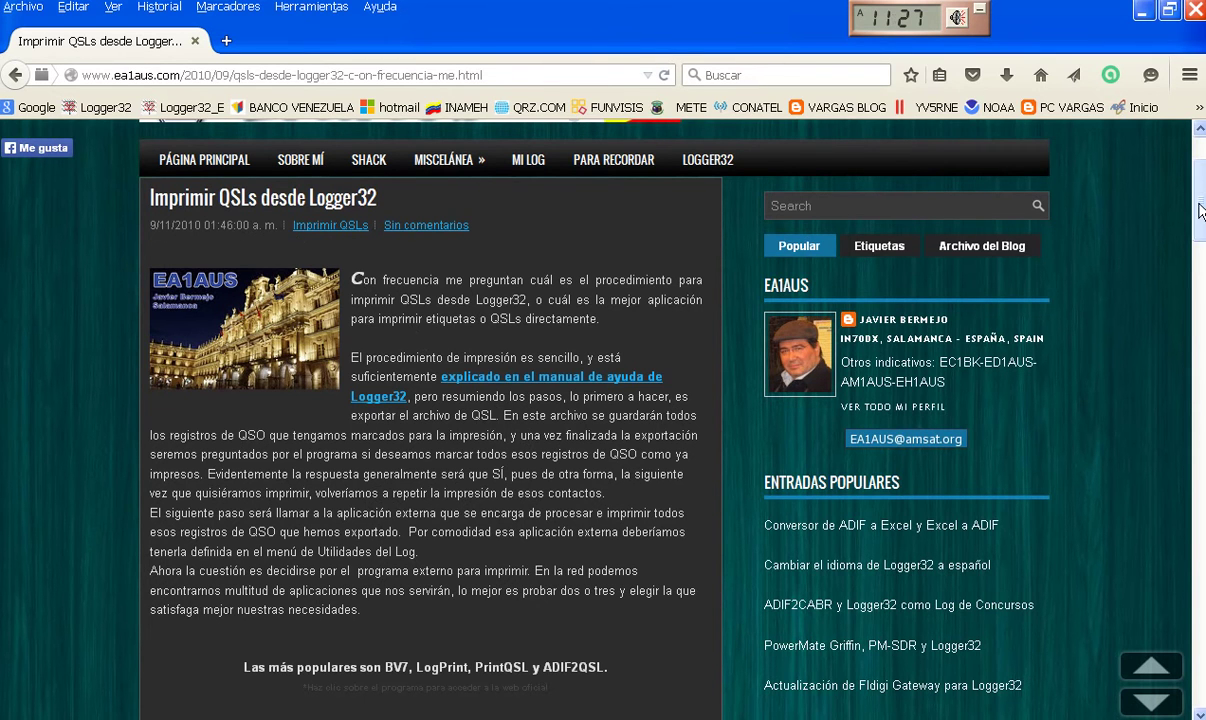
pyautogui.click(1199, 262)
pyautogui.scroll(-3, 267, 510)
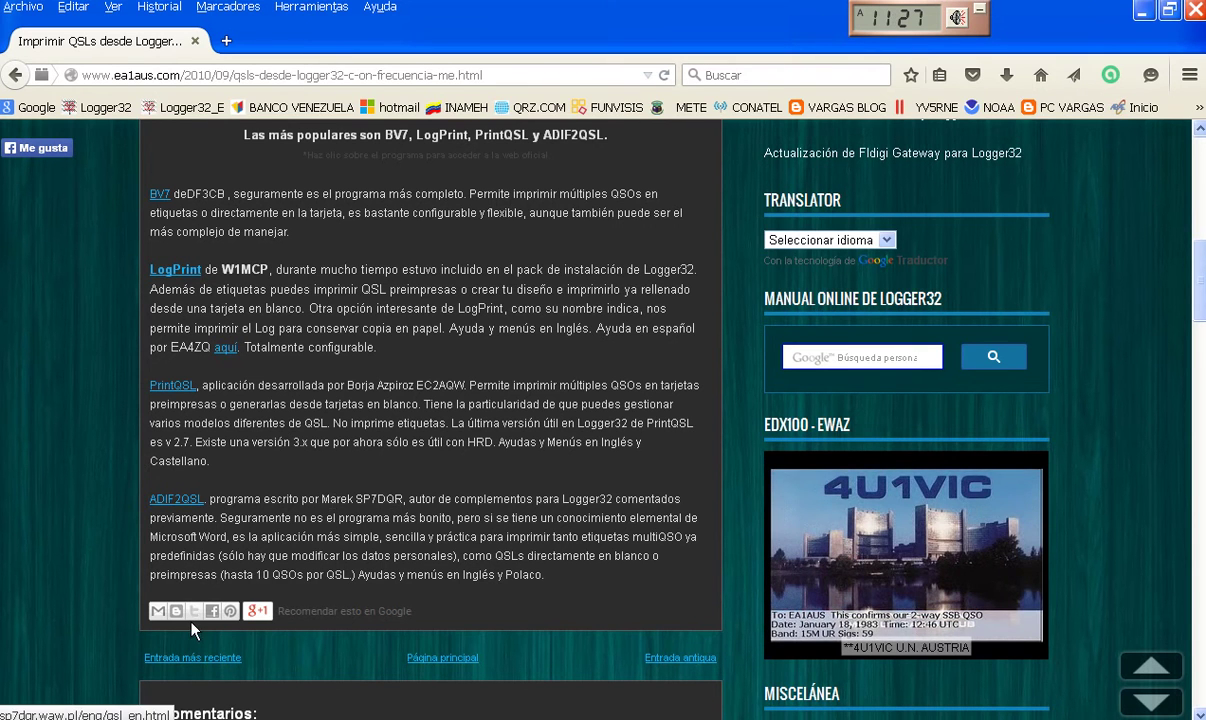
# Step: Switch to Logger32, assign adif2qsl.exe from the Logger32 folder to the ADIF QSL utility entry, and apply the utility setup
pyautogui.click(200, 719)
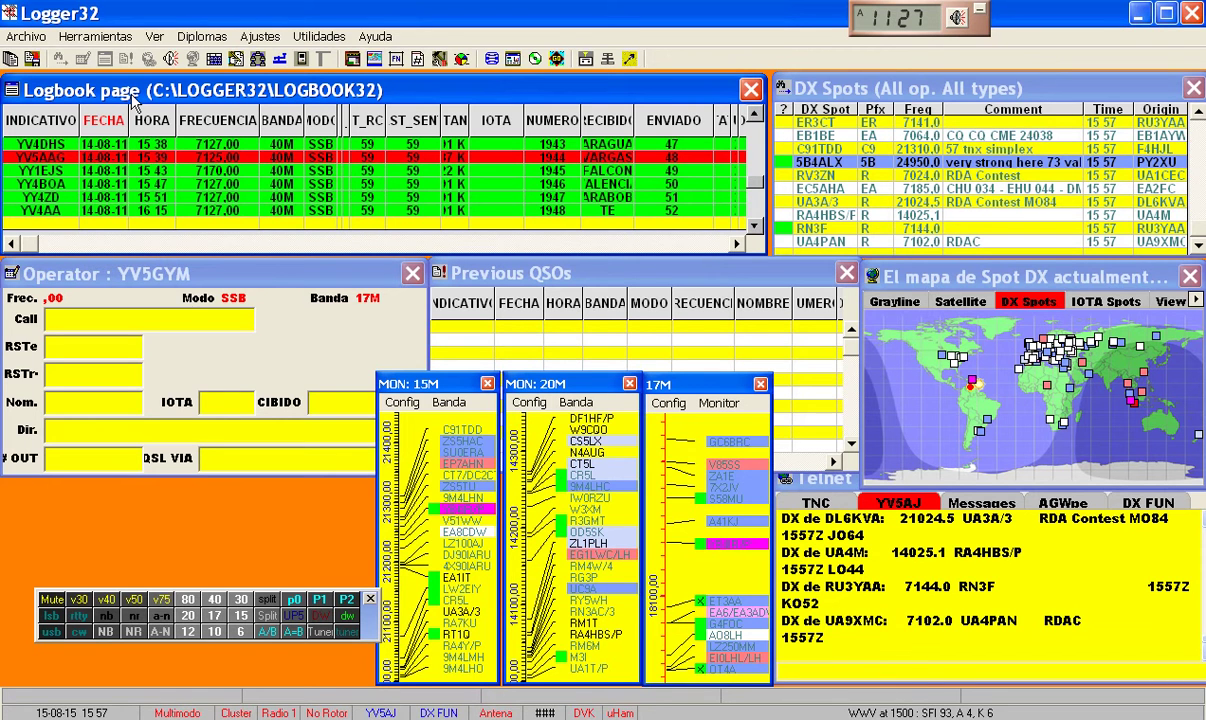
pyautogui.click(112, 43)
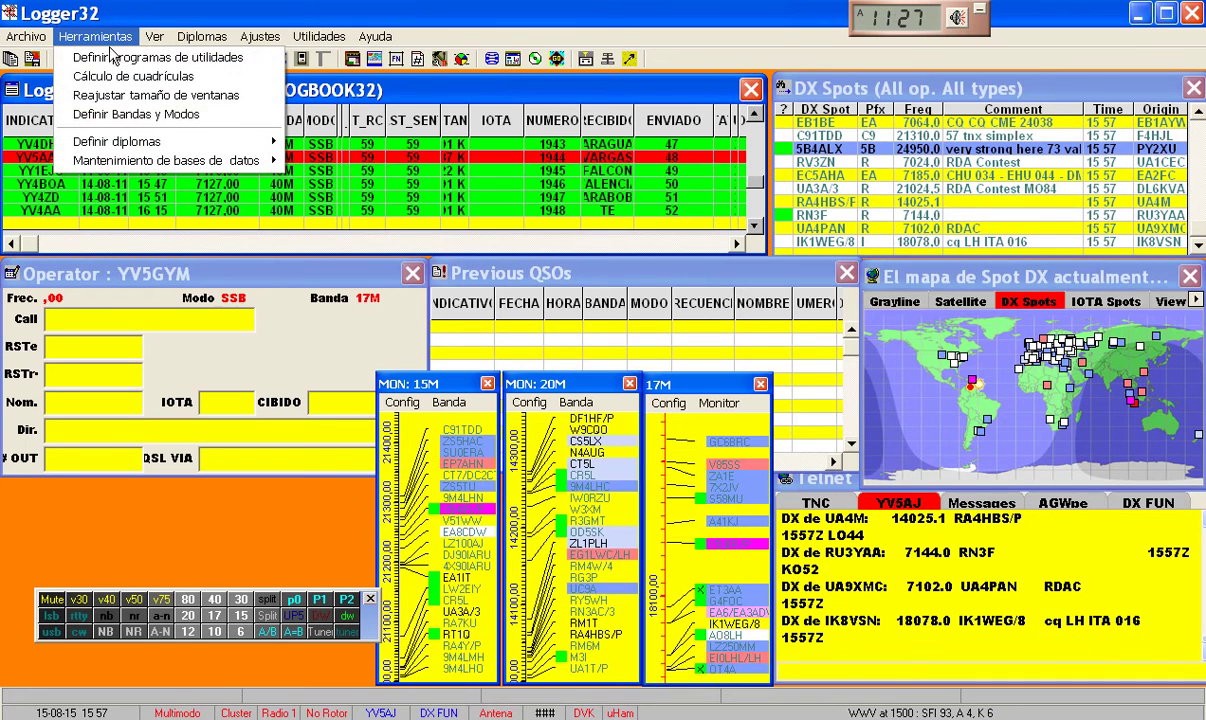
pyautogui.click(112, 60)
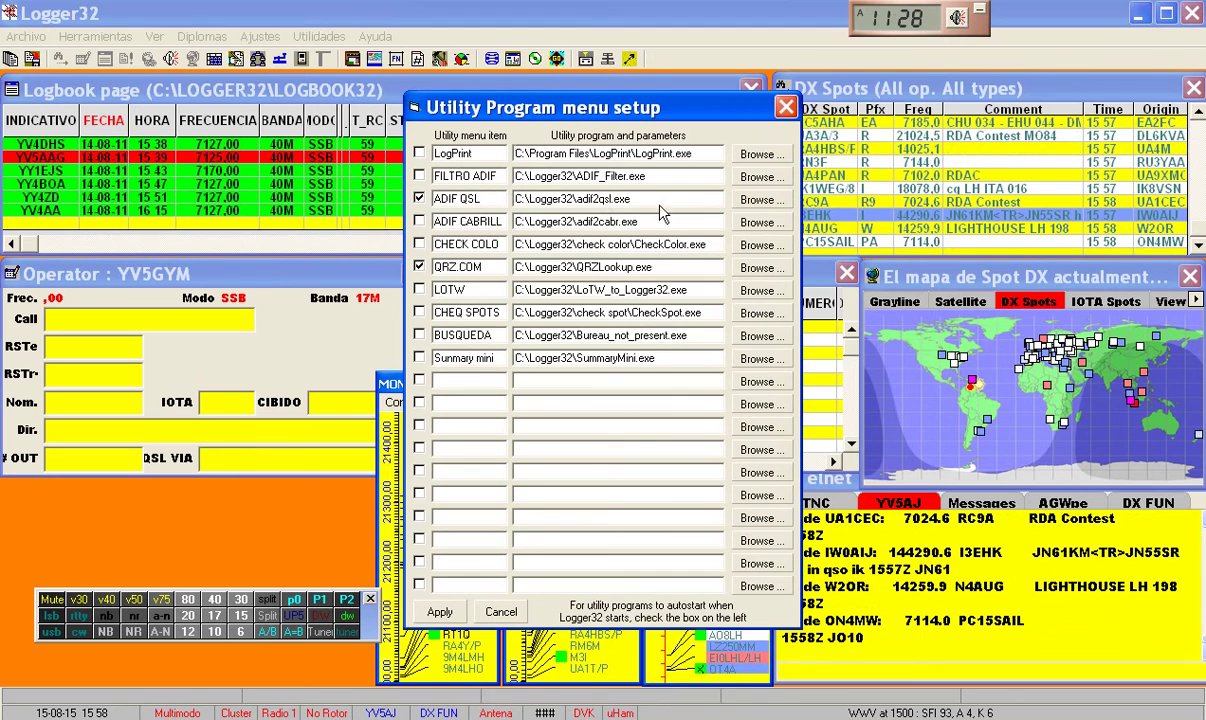
pyautogui.click(757, 201)
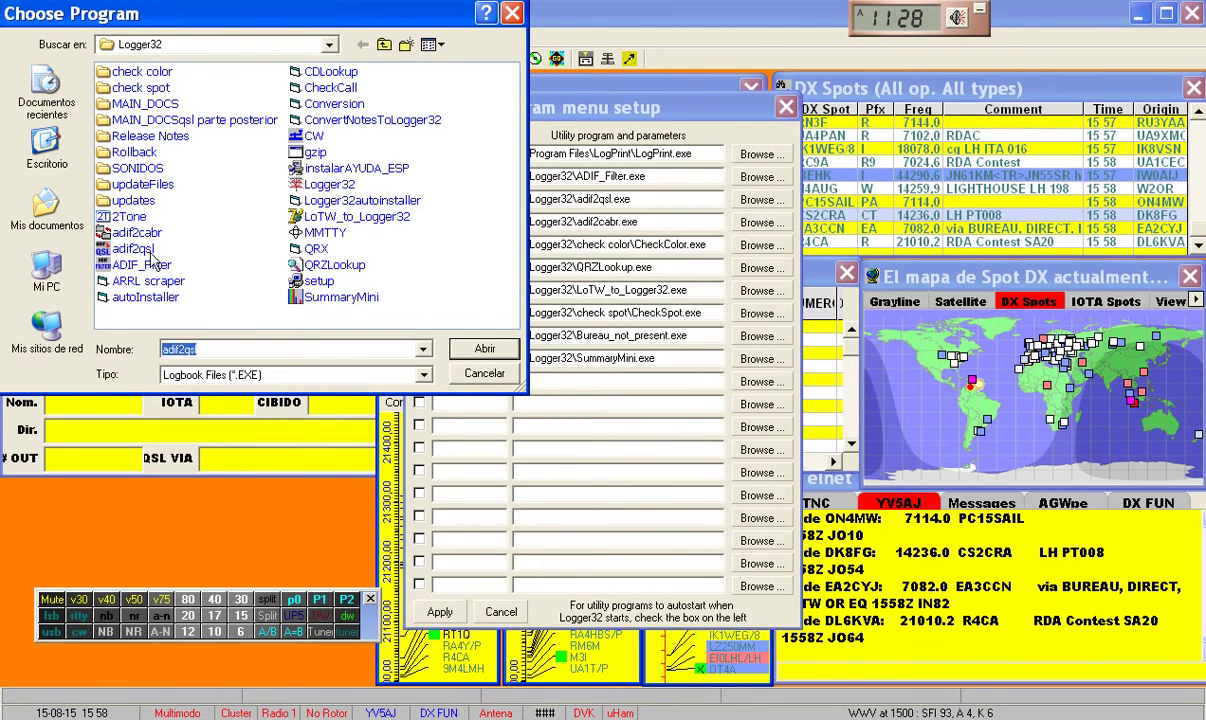
pyautogui.click(485, 350)
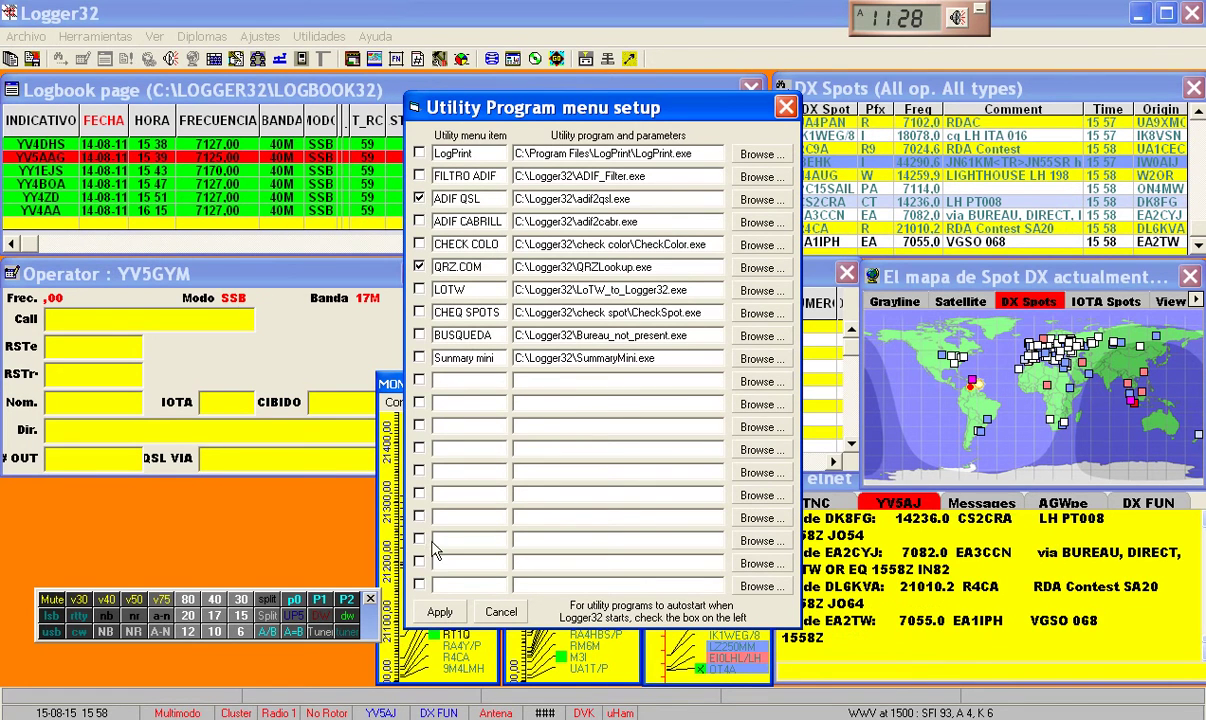
pyautogui.click(440, 613)
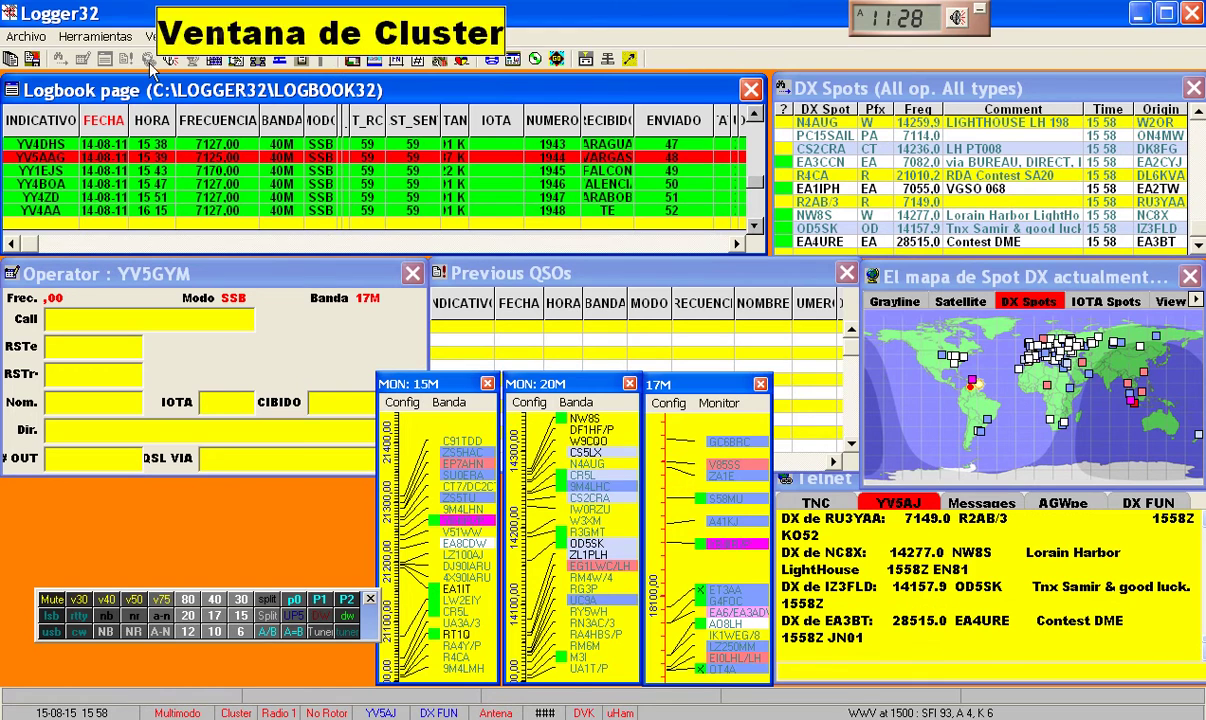
# Step: Set up an ADIF export of the log as a partial log with start date 01-01-14
pyautogui.click(28, 37)
pyautogui.moveTo(78, 79)
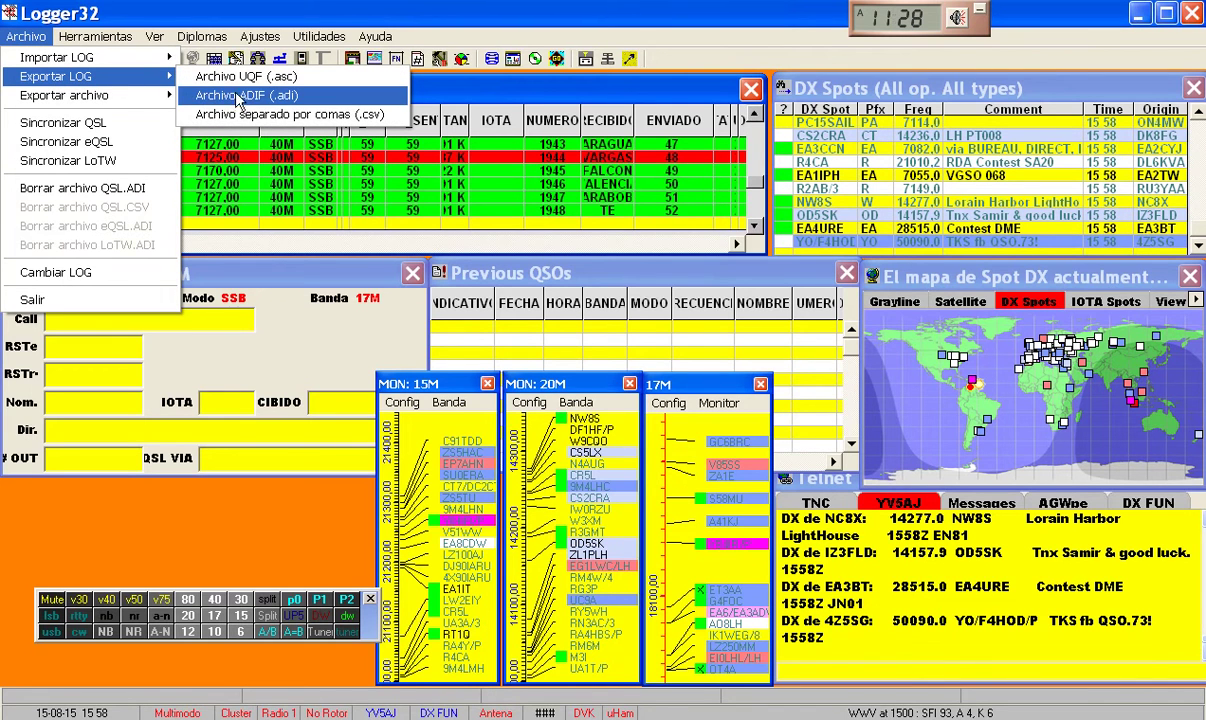
pyautogui.click(310, 99)
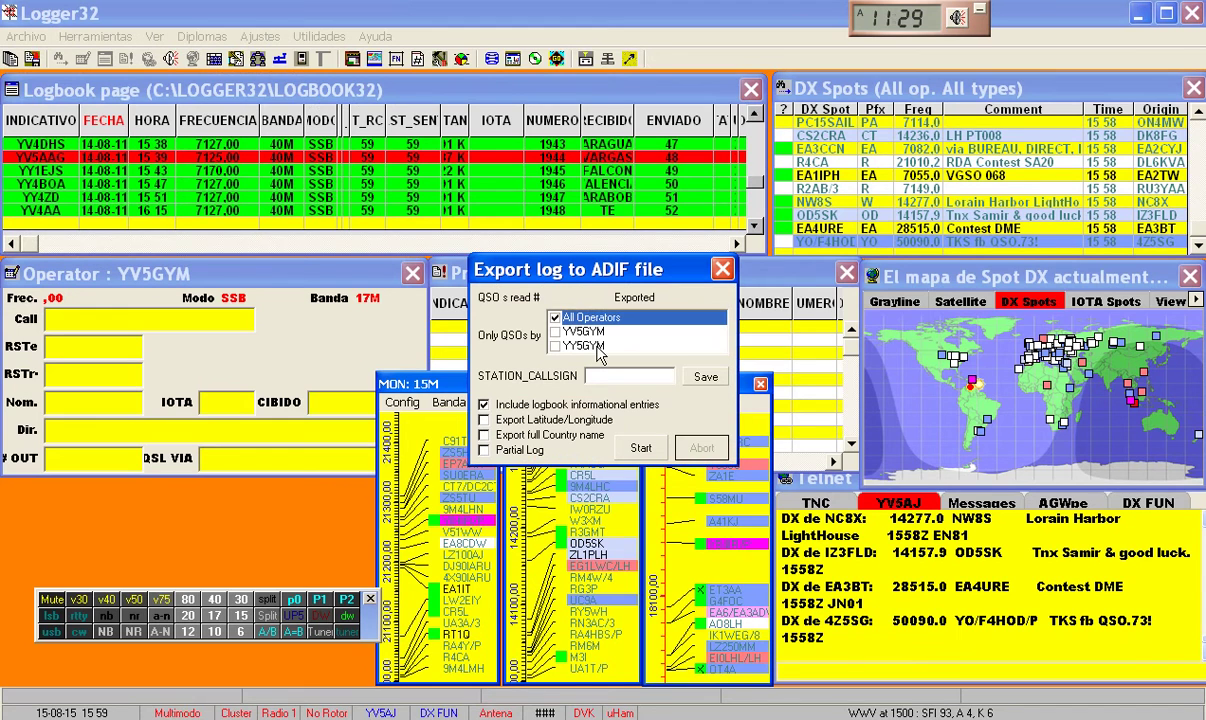
pyautogui.click(484, 451)
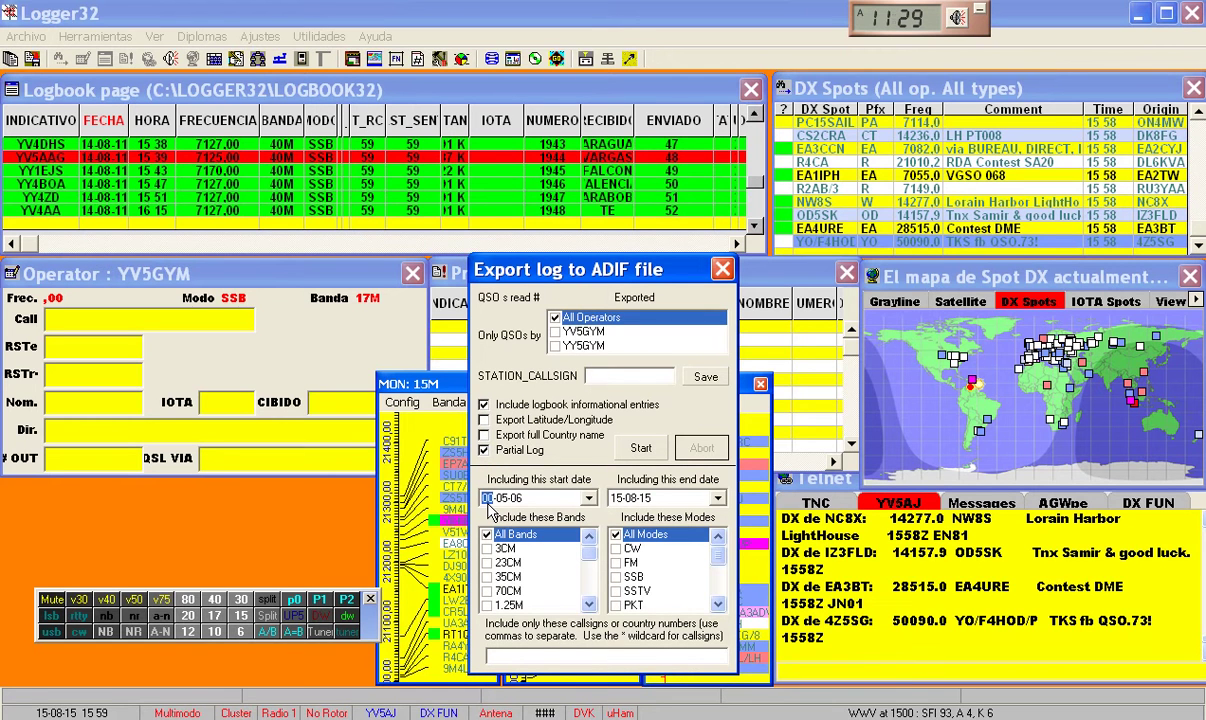
pyautogui.click(506, 499)
pyautogui.click(517, 500)
# Step: Export the partial log to a new ADIF file named QSLS on the desktop (Escritorio)
pyautogui.click(645, 450)
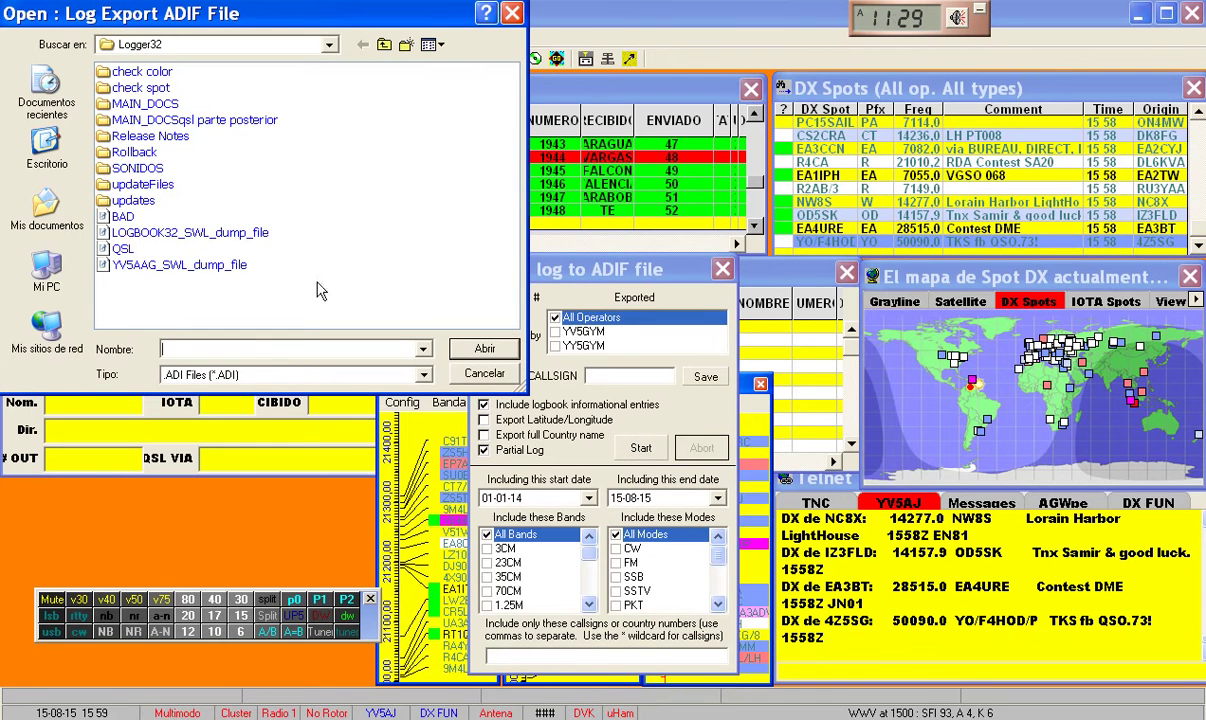
pyautogui.click(47, 160)
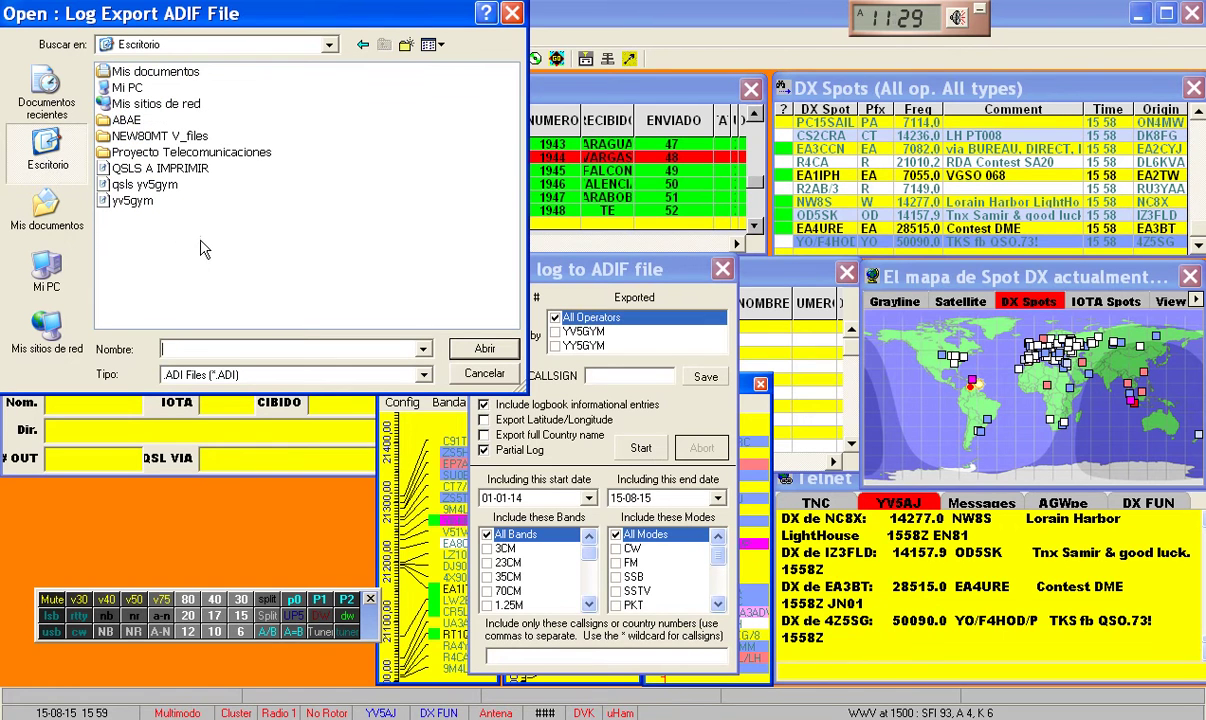
pyautogui.click(170, 349)
pyautogui.write('QSLS')
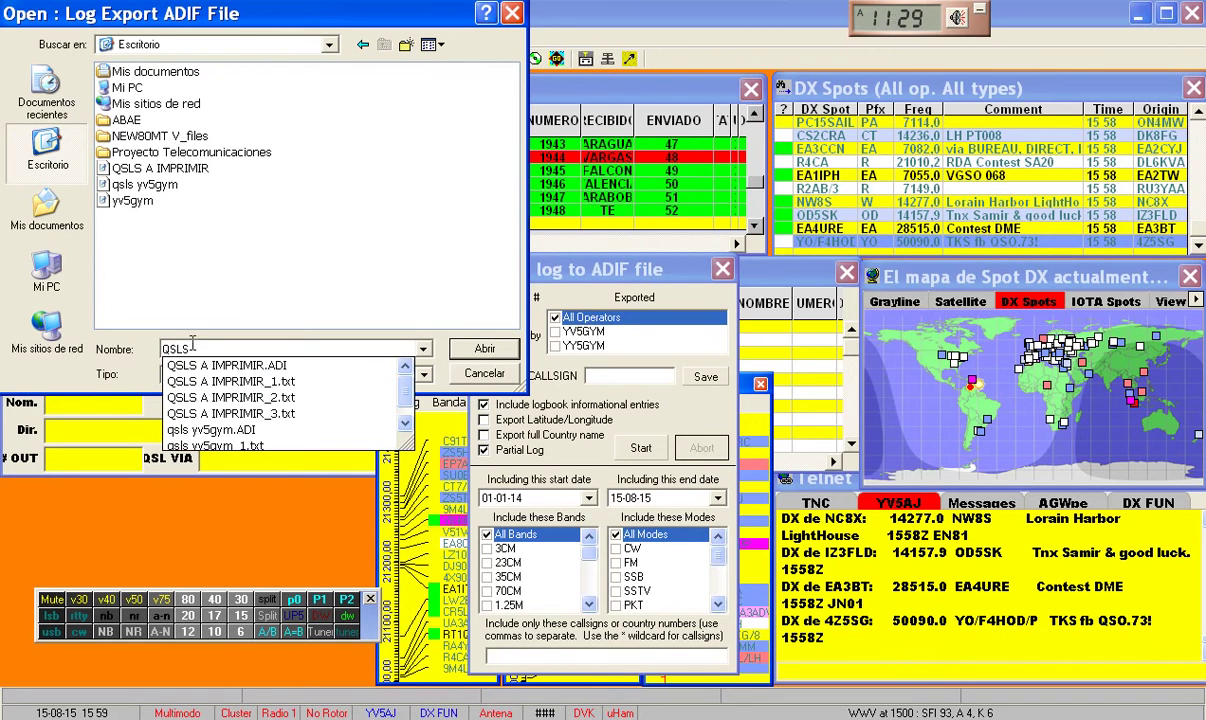
pyautogui.click(487, 349)
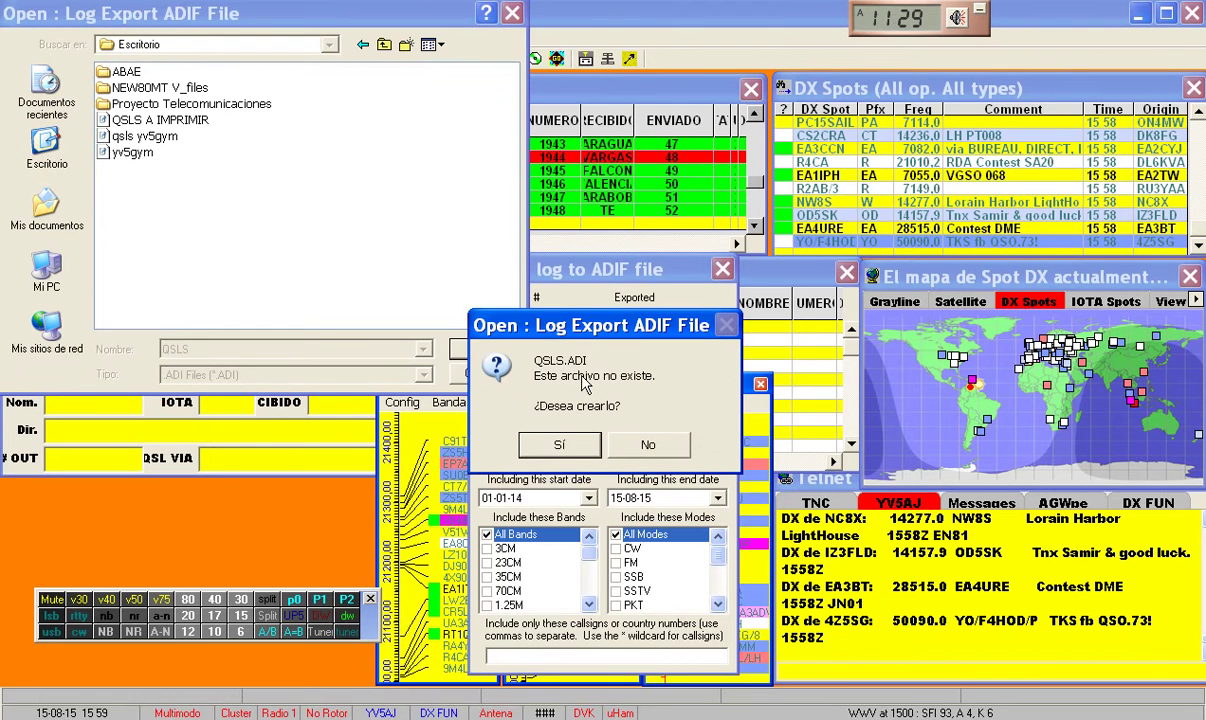
pyautogui.click(557, 441)
pyautogui.click(641, 448)
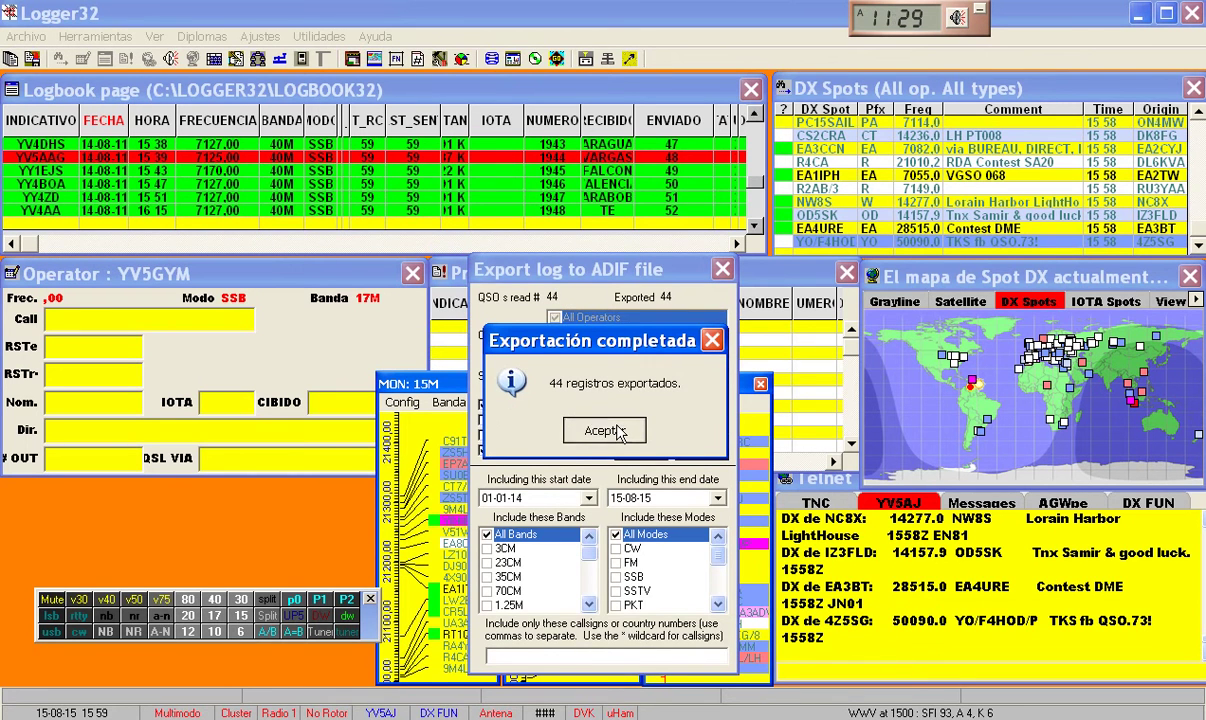
pyautogui.click(617, 432)
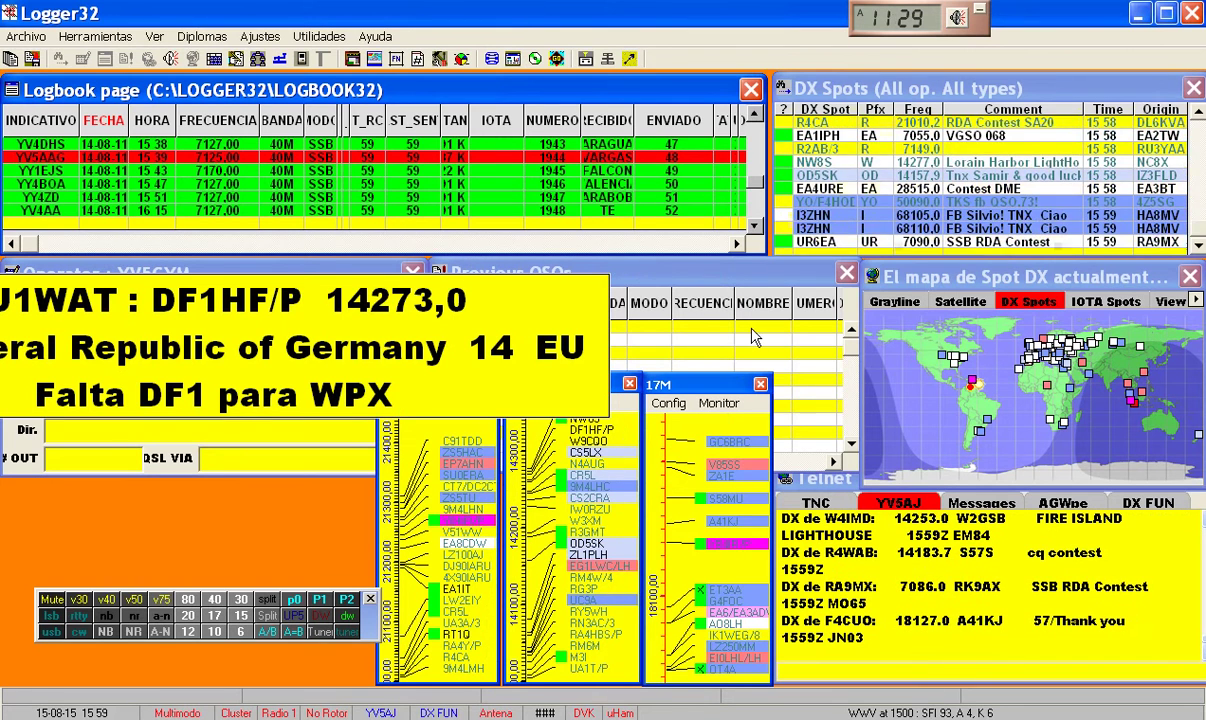
# Step: Open the ADIF QSL utility and review the existing profile's source file, main document, frequency, date and label settings
pyautogui.click(316, 38)
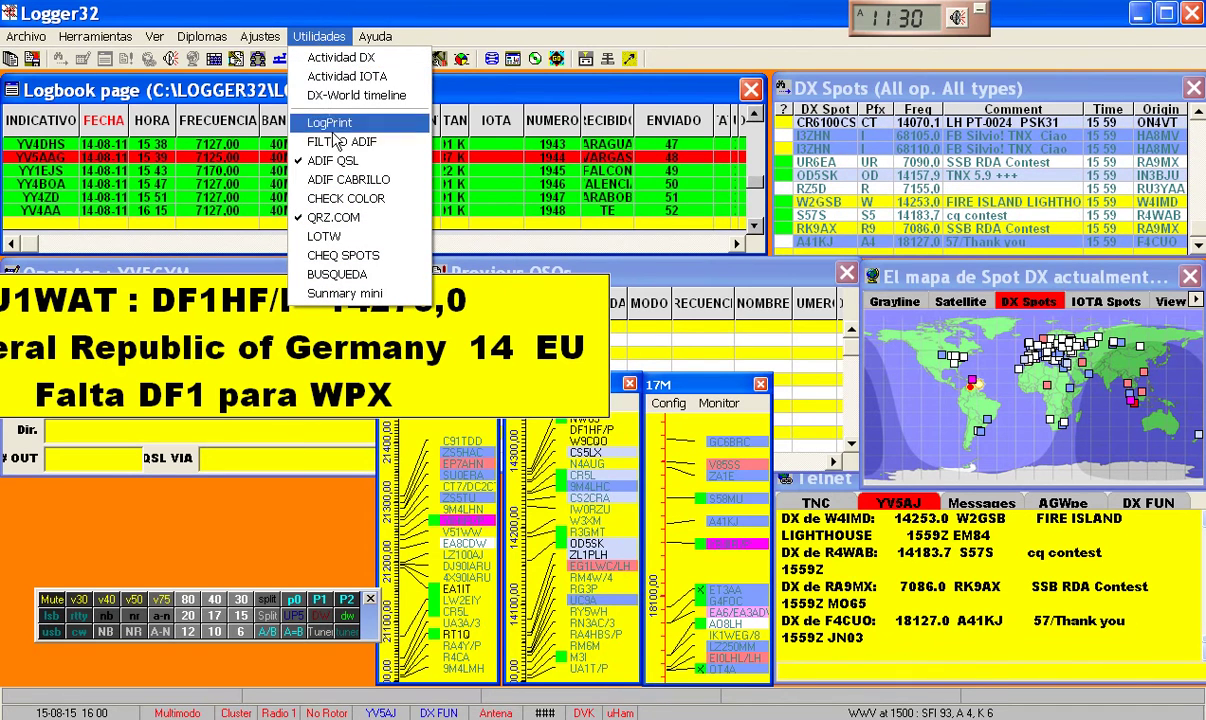
pyautogui.click(374, 165)
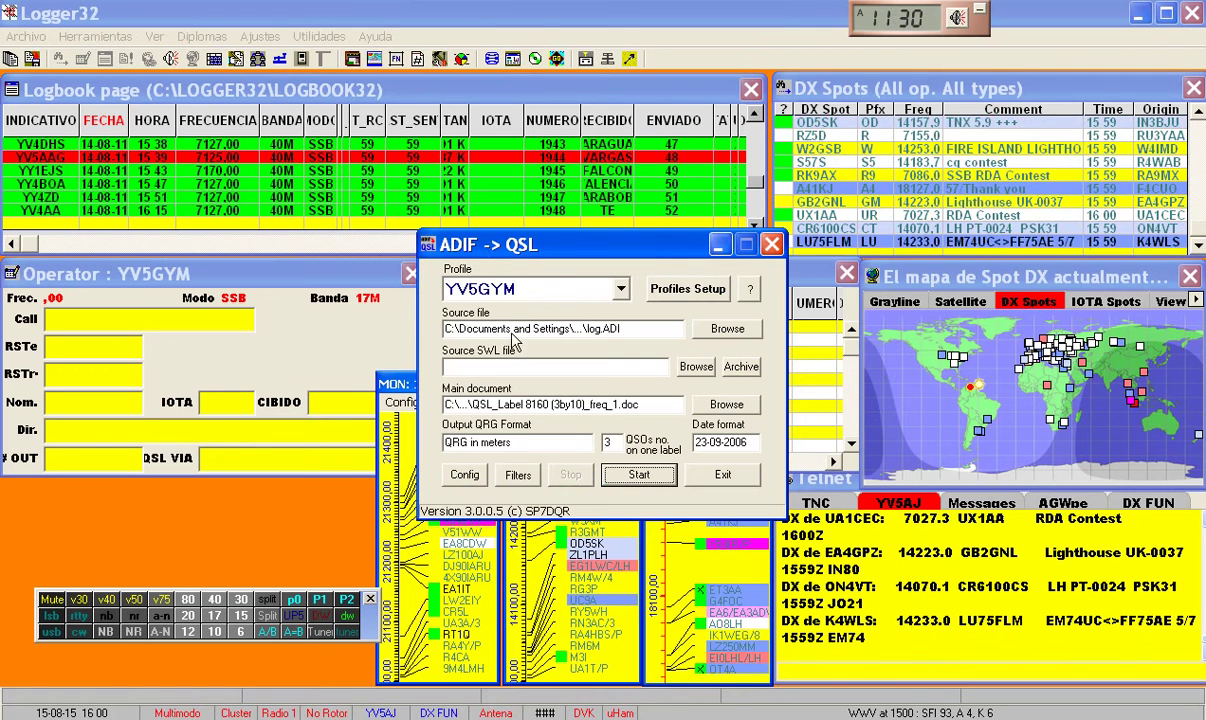
pyautogui.click(680, 289)
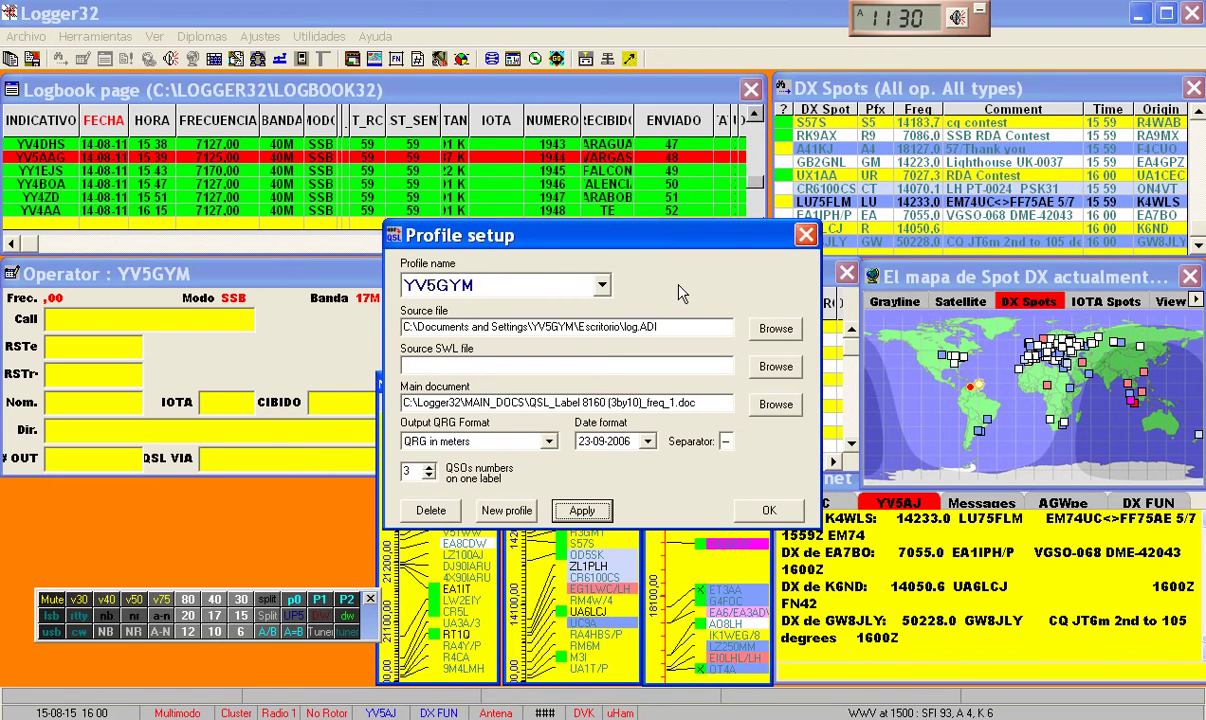
pyautogui.click(601, 286)
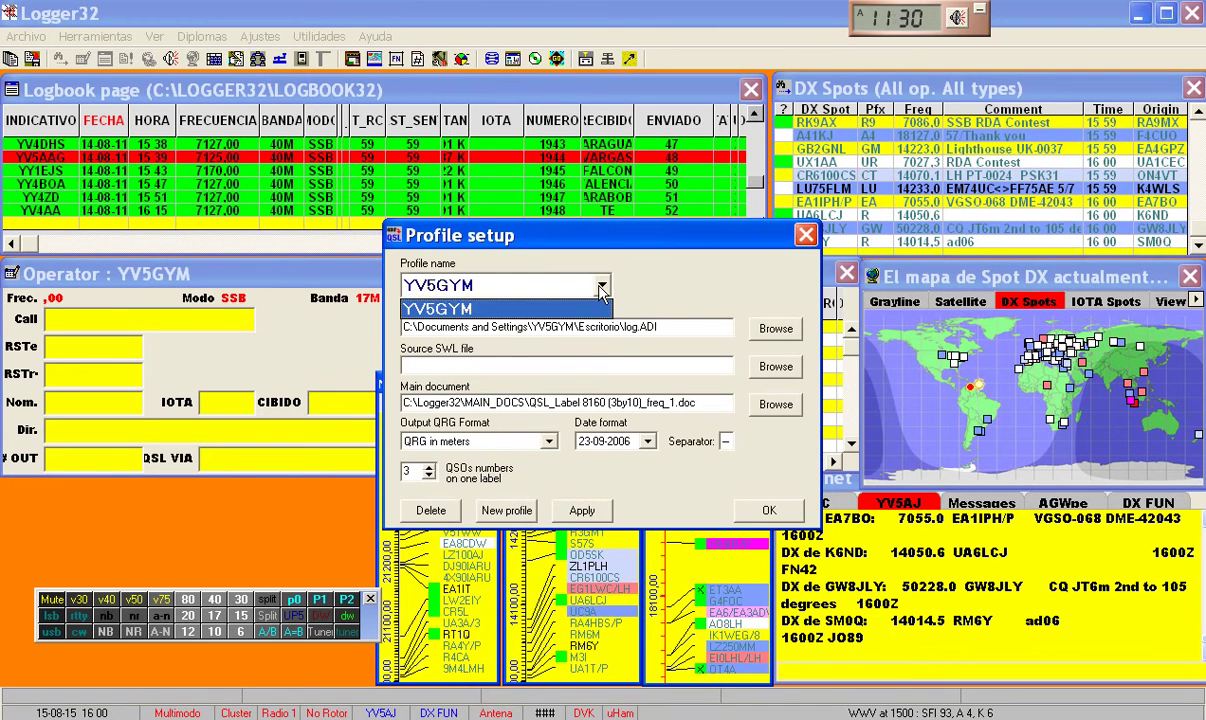
pyautogui.click(601, 287)
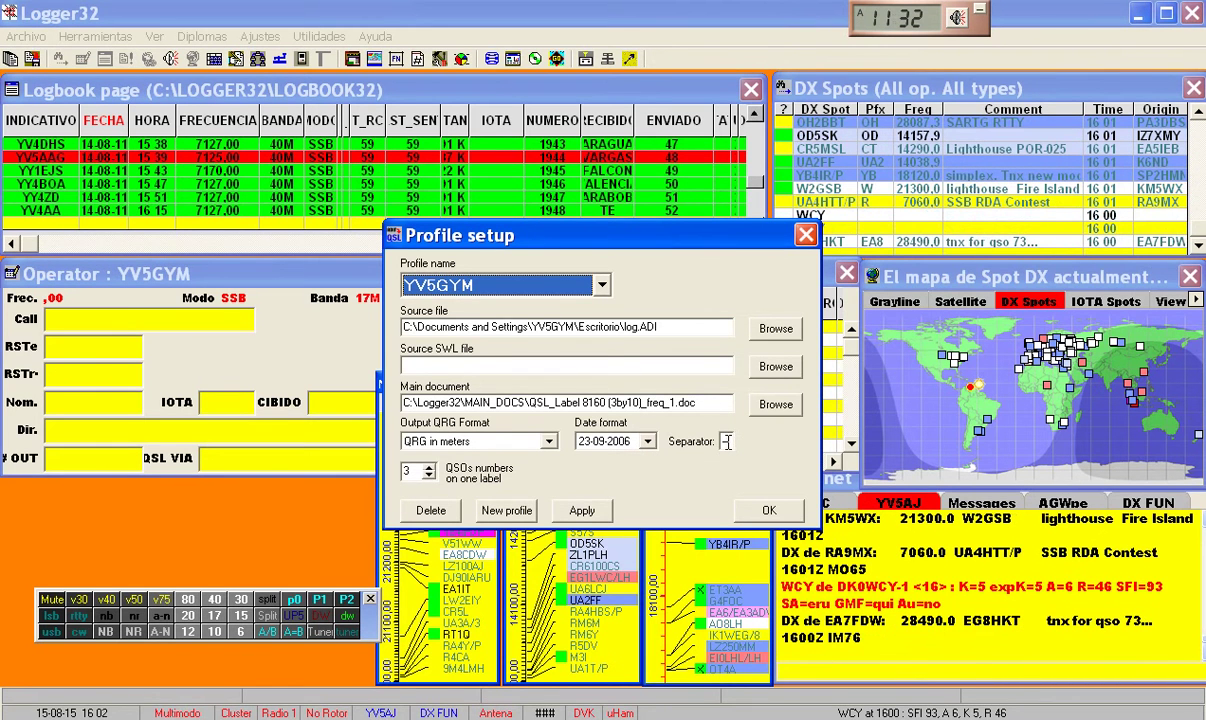
pyautogui.click(767, 511)
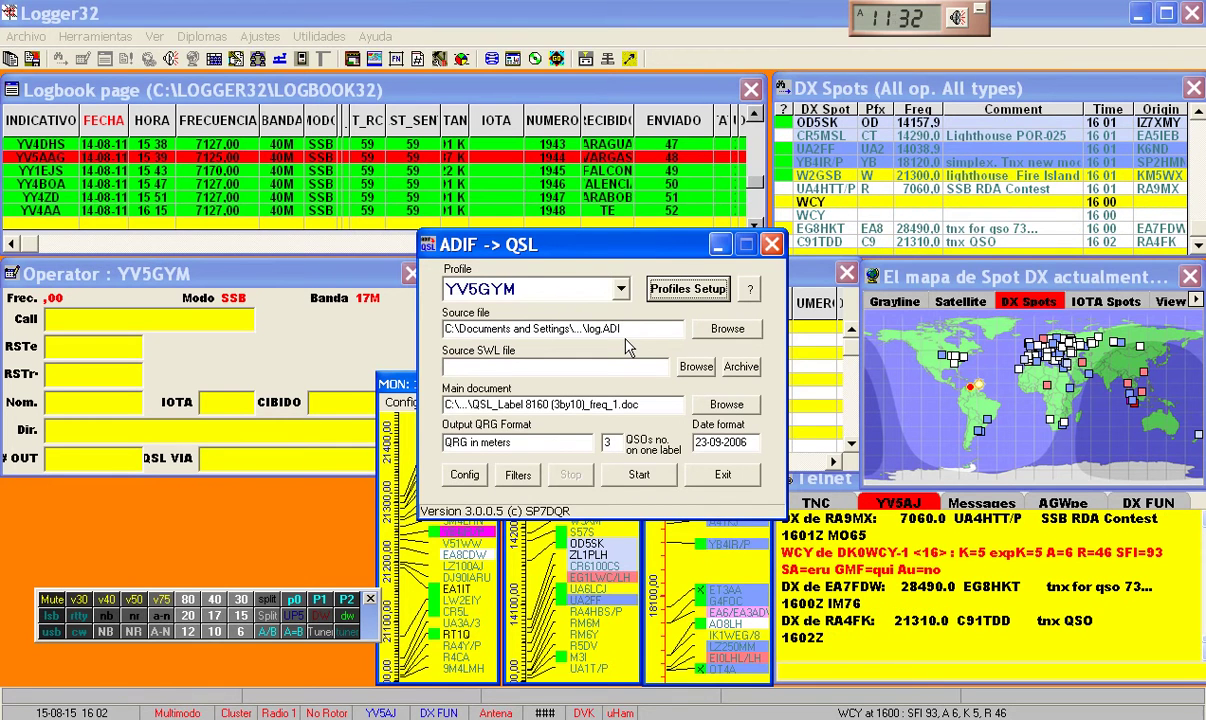
# Step: Load QSLS.ADI from the desktop as the source file and start the QSL label conversion
pyautogui.click(720, 330)
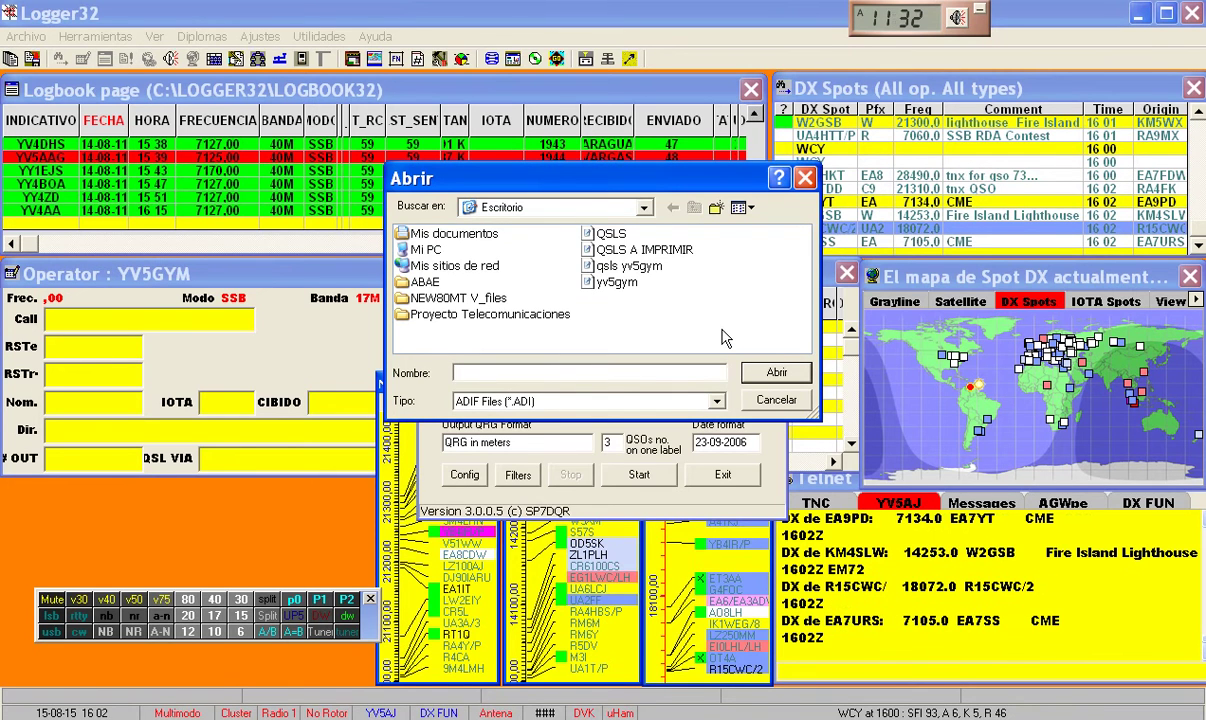
pyautogui.click(606, 236)
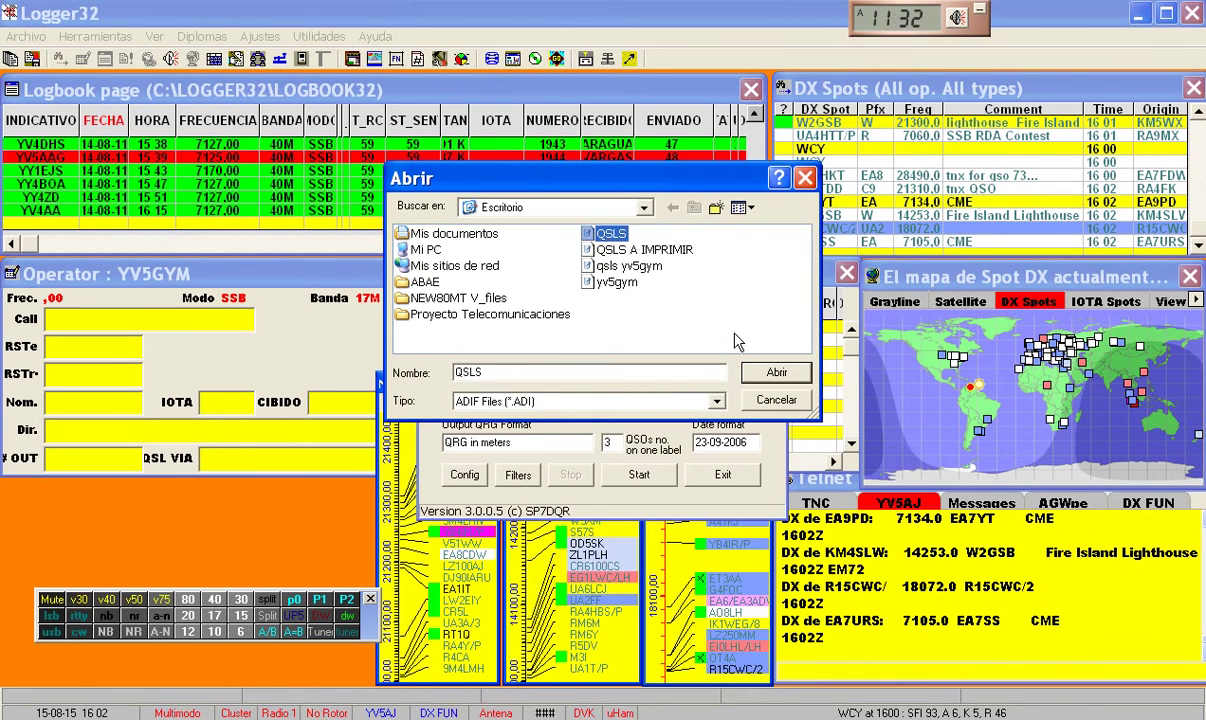
pyautogui.click(777, 373)
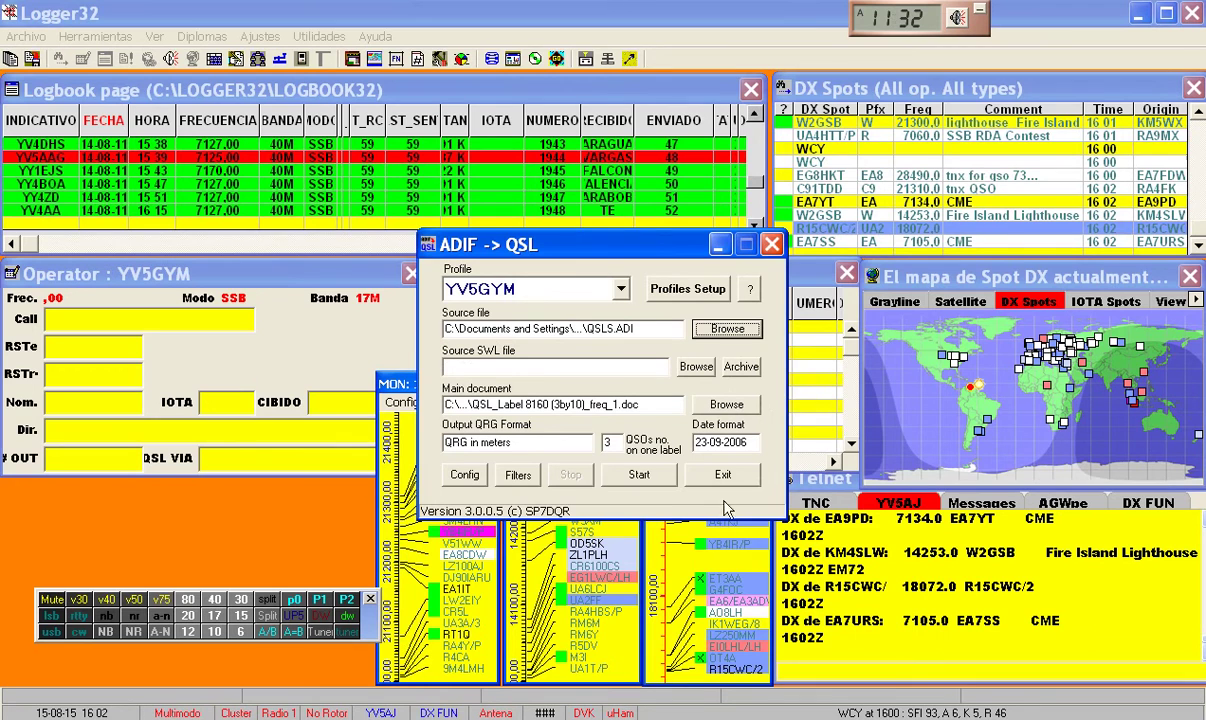
pyautogui.click(638, 476)
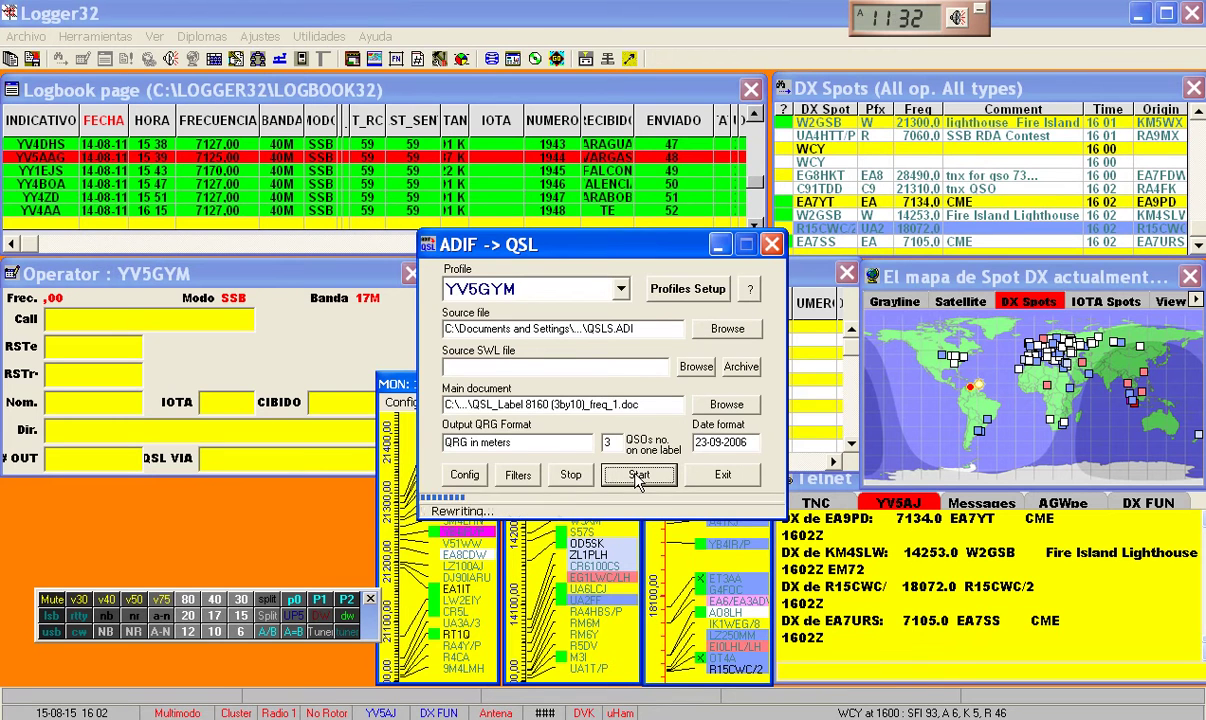